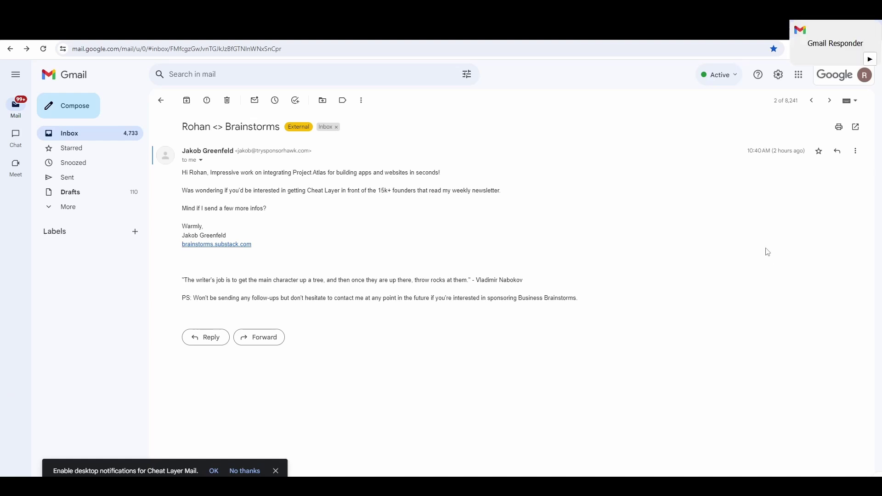
Run the Gmail Responder agent on the open email and begin the reply, greeting the sender and thanking them for their kind words about Project Atlas
{"action": "left_click", "coordinate": [870, 60]}
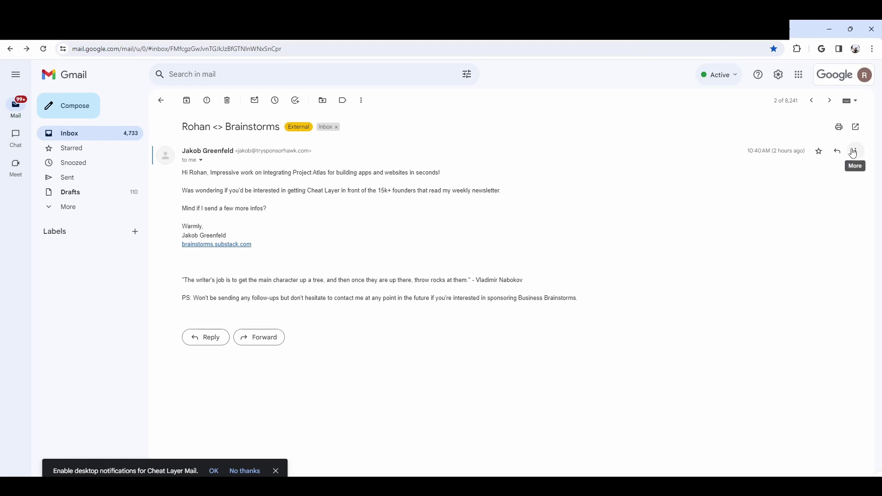
{"action": "key", "text": "r"}
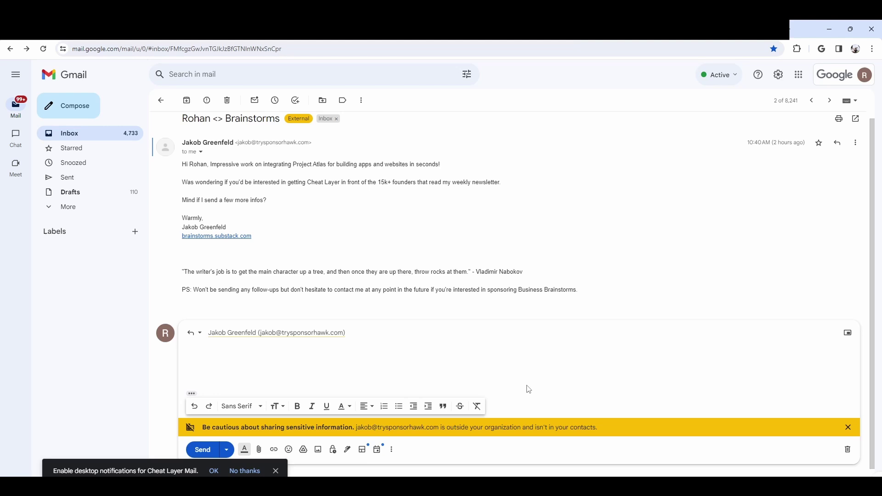
{"action": "type", "text": "Hi Jakob,"}
{"action": "key", "text": "Return"}
{"action": "key", "text": "Return"}
{"action": "type", "text": "Thank you for reaching out and for the kind words about Project Atlas!"}
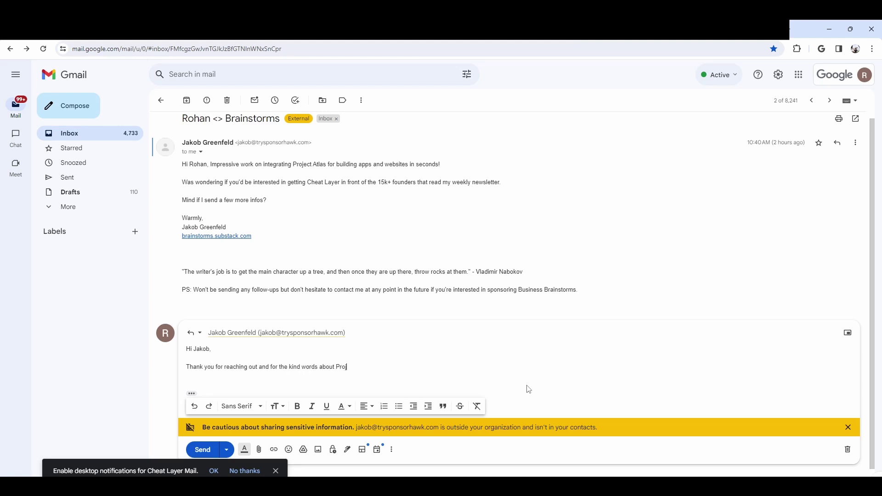
Add a paragraph expressing interest in showcasing Cheat Layer to the newsletter audience and asking for more information to see how best to collaborate
{"action": "key", "text": "Return"}
{"action": "key", "text": "Return"}
{"action": "type", "text": "I'm definitely intrigued by the opportunity "}
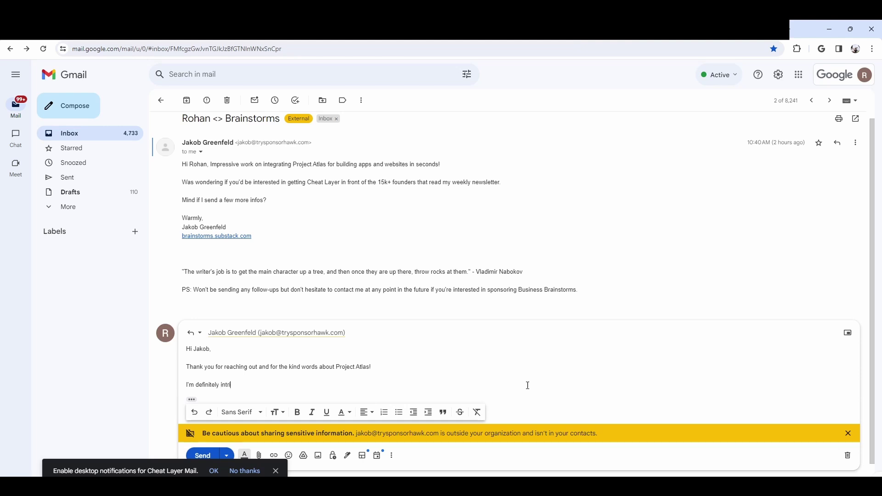
{"action": "type", "text": "to showc"}
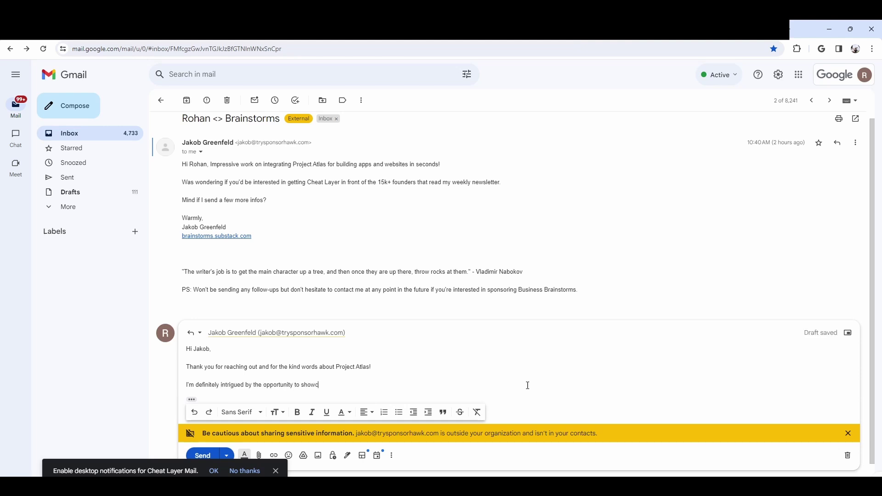
{"action": "type", "text": "ase Cheat Layer to your newslet"}
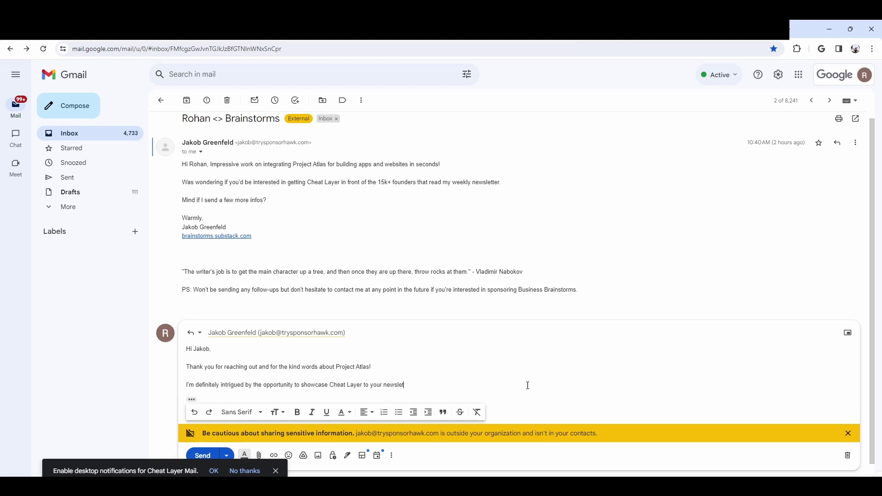
{"action": "type", "text": "ter audience. Please do send over more information so I can und"}
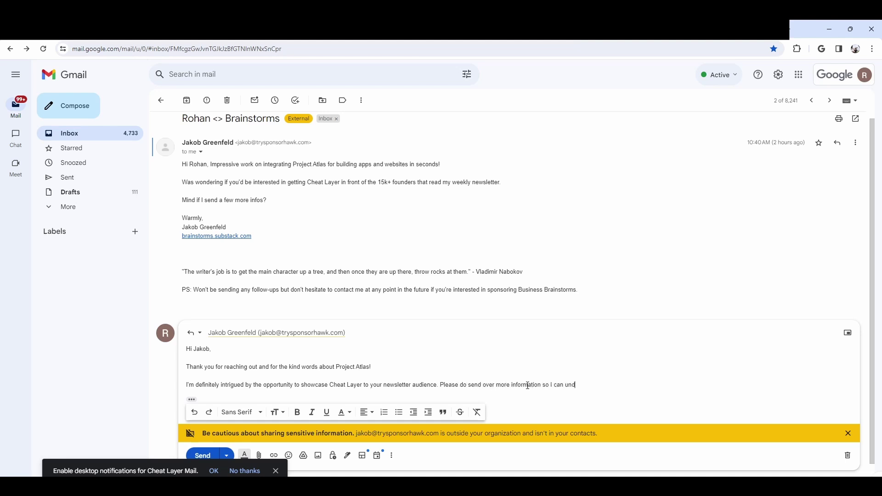
{"action": "type", "text": "erstand the details and see how we can best collaborate."}
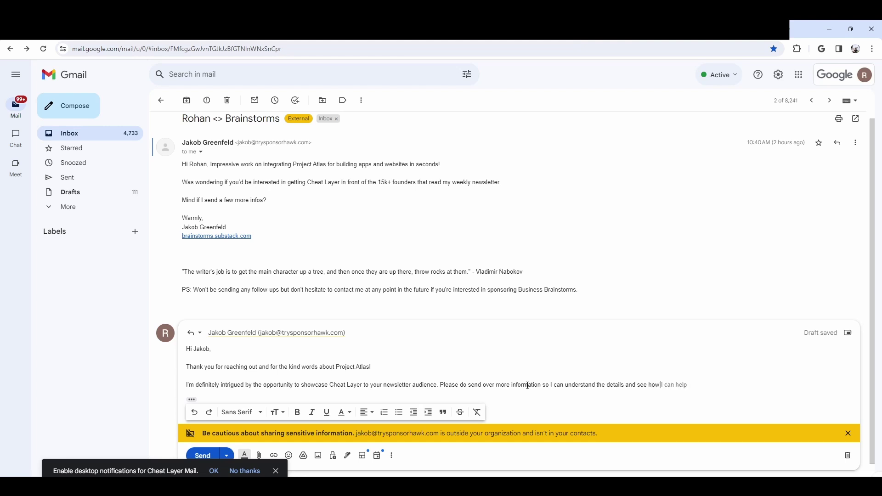
Finish the reply with "Looking forward to hearing from you." and sign off with "Best," and the sender's first name
{"action": "key", "text": "Return"}
{"action": "key", "text": "Return"}
{"action": "type", "text": "Looking forward to hearing fro"}
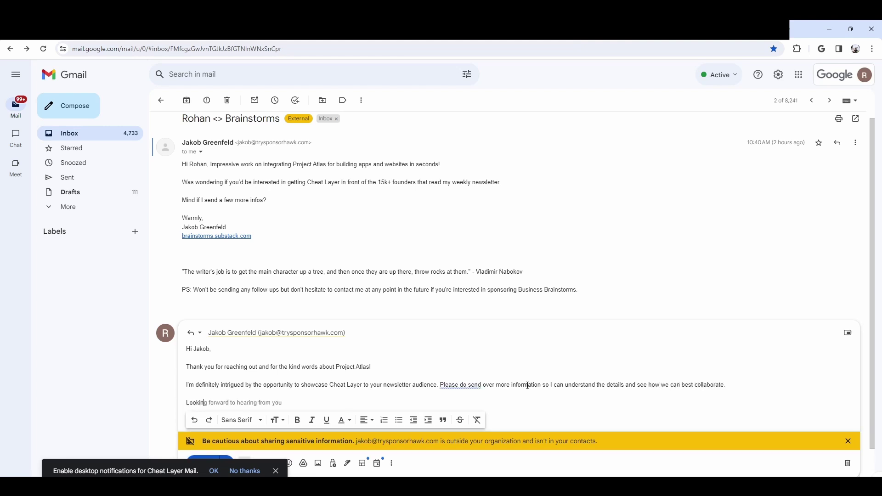
{"action": "type", "text": "m you."}
{"action": "key", "text": "Return"}
{"action": "key", "text": "Return"}
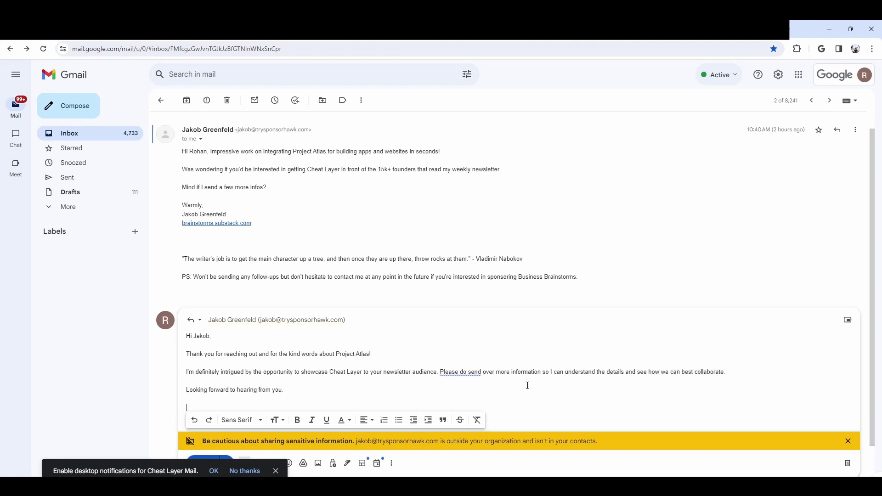
{"action": "type", "text": "Best,"}
{"action": "key", "text": "Return"}
{"action": "type", "text": "Rohan"}
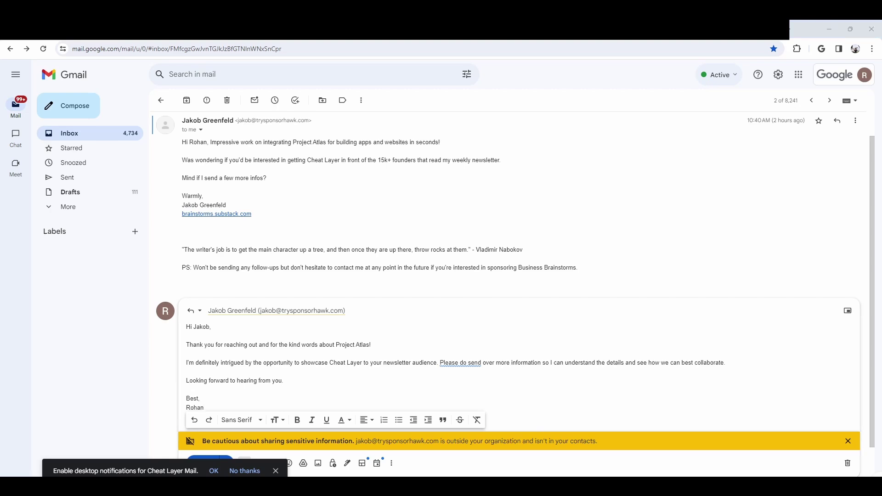
Switch to the Cheat Layer workflow editor, then open and dismiss the Project Atlas prompt
{"action": "left_click", "coordinate": [613, 468]}
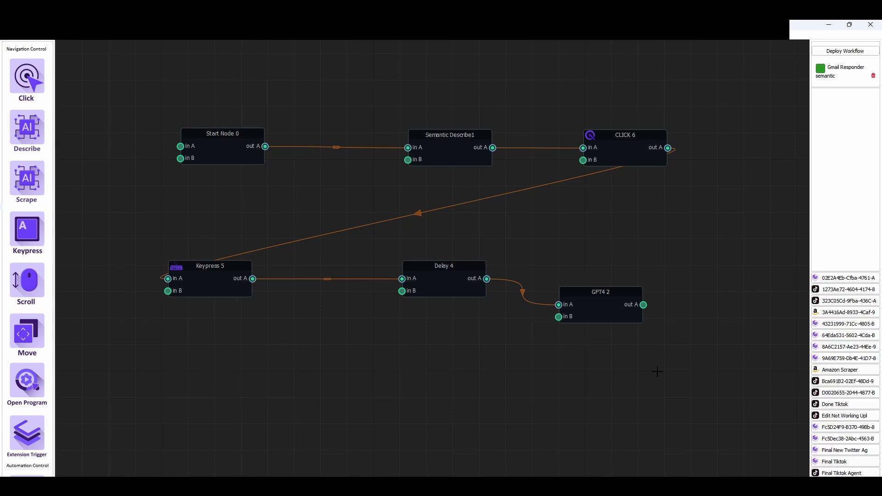
{"action": "key", "text": "ctrl+space"}
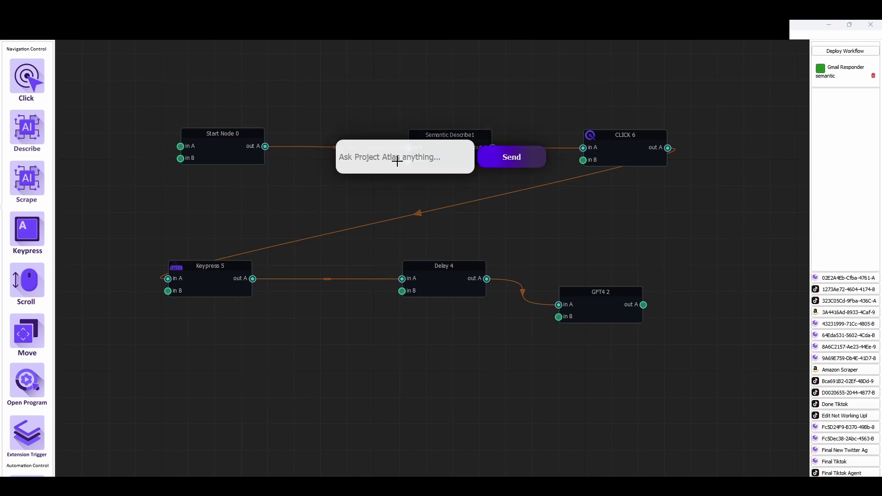
{"action": "key", "text": "Escape"}
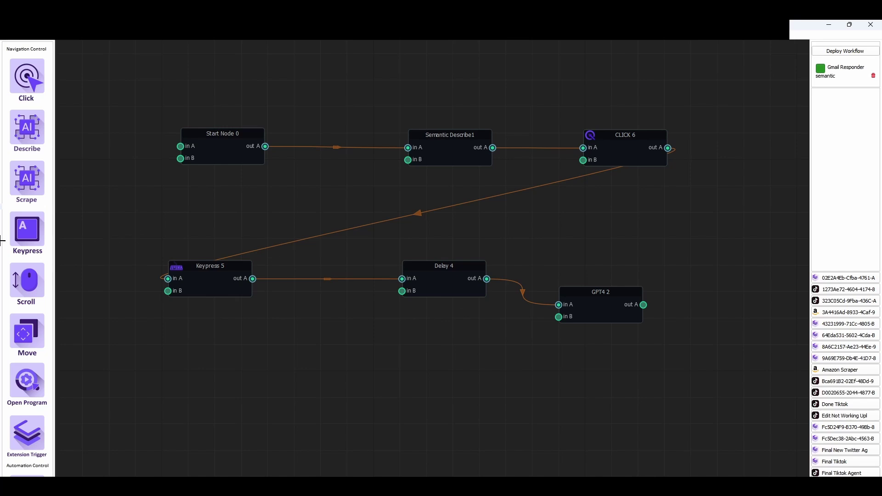
Inspect the properties of the Semantic Describe, Click, Keypress and Delay nodes in the workflow
{"action": "scroll", "coordinate": [18, 258], "scroll_direction": "down", "scroll_amount": 3}
{"action": "scroll", "coordinate": [17, 284], "scroll_direction": "up", "scroll_amount": 3}
{"action": "left_click", "coordinate": [466, 144]}
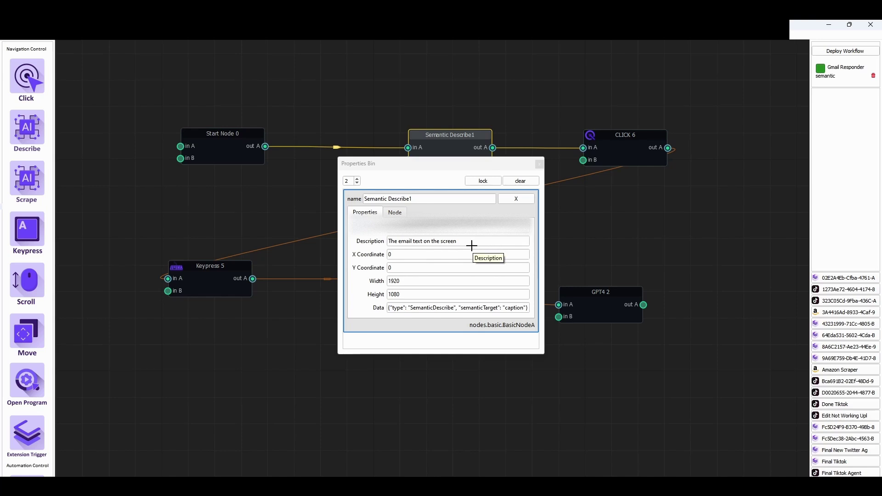
{"action": "left_click", "coordinate": [539, 164]}
{"action": "double_click", "coordinate": [636, 150]}
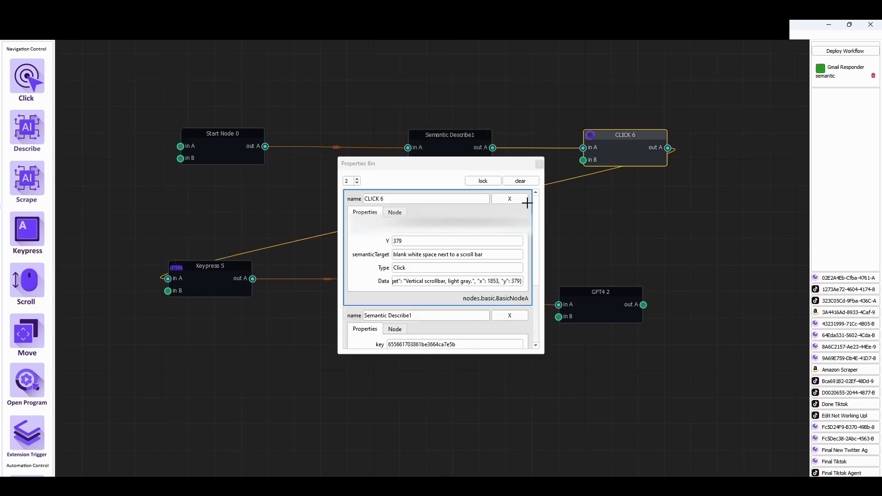
{"action": "left_click", "coordinate": [540, 164]}
{"action": "double_click", "coordinate": [216, 294]}
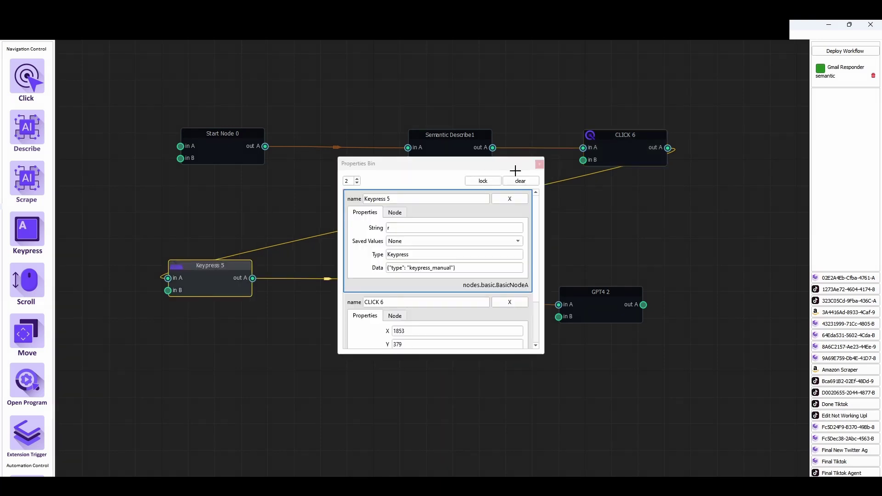
{"action": "left_click", "coordinate": [539, 164]}
{"action": "double_click", "coordinate": [441, 290]}
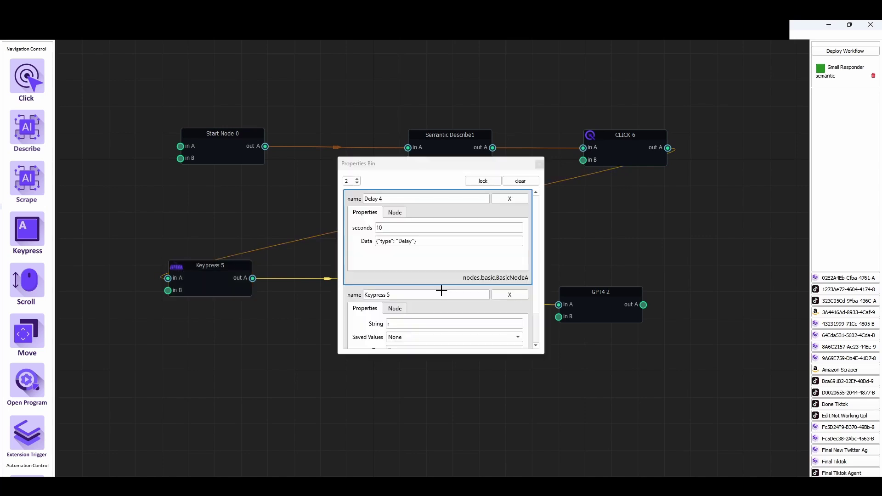
{"action": "left_click", "coordinate": [539, 163]}
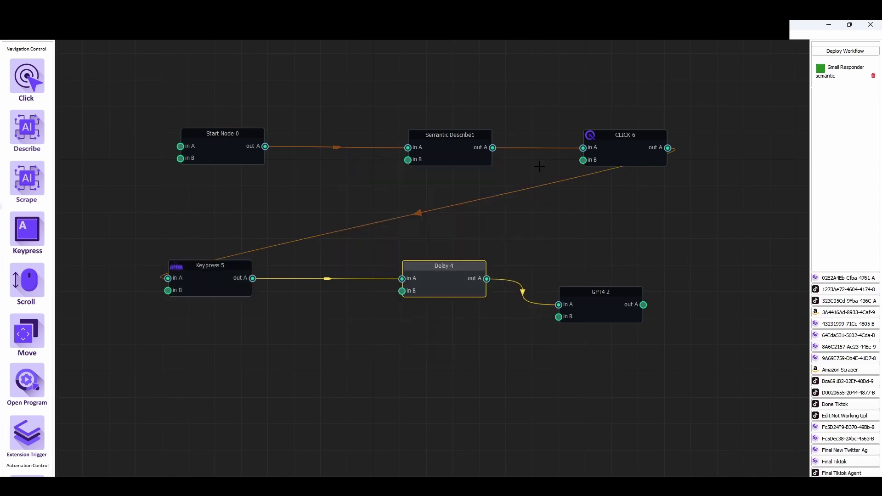
Review the GPT4 node's properties, reading its input prompt for generating the email reply
{"action": "left_click", "coordinate": [599, 304]}
{"action": "double_click", "coordinate": [599, 303]}
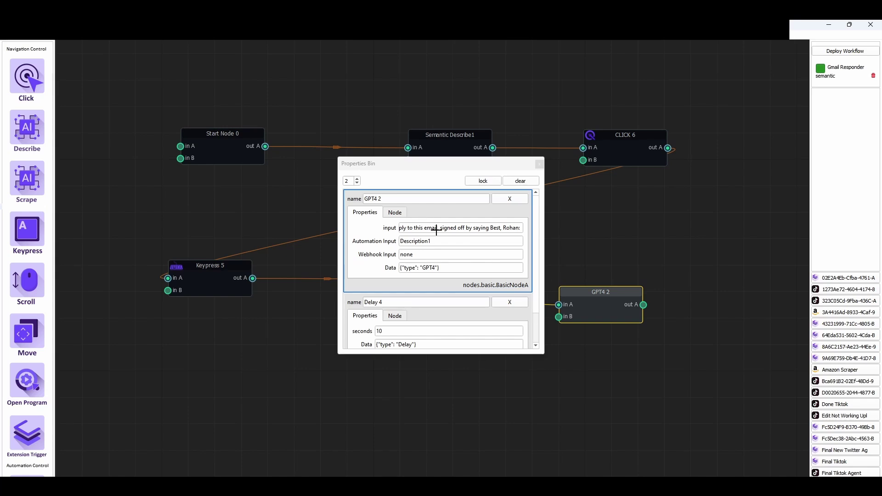
{"action": "left_click_drag", "start_coordinate": [436, 228], "coordinate": [290, 221]}
{"action": "left_click", "coordinate": [414, 228]}
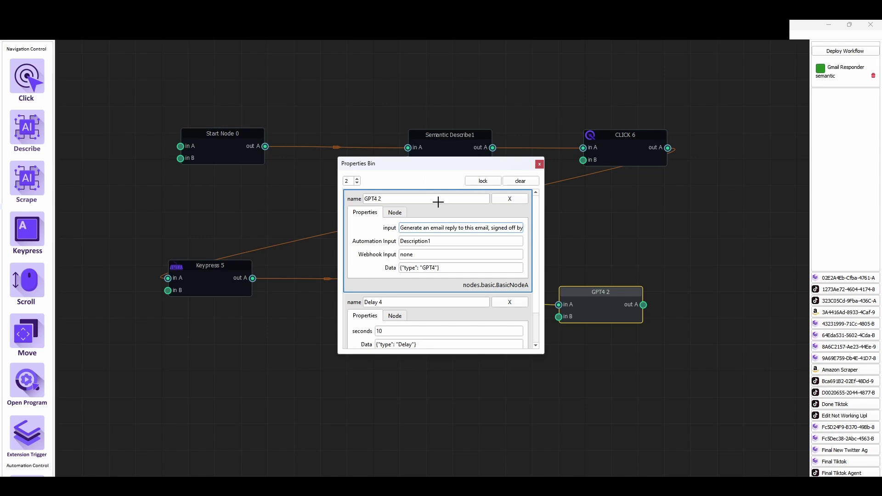
{"action": "left_click", "coordinate": [488, 228]}
{"action": "key", "text": "shift+Home"}
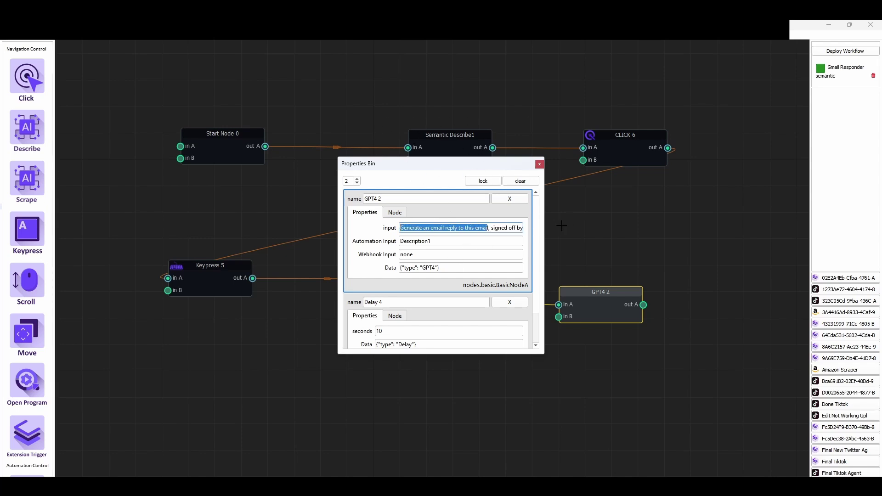
{"action": "left_click", "coordinate": [497, 228]}
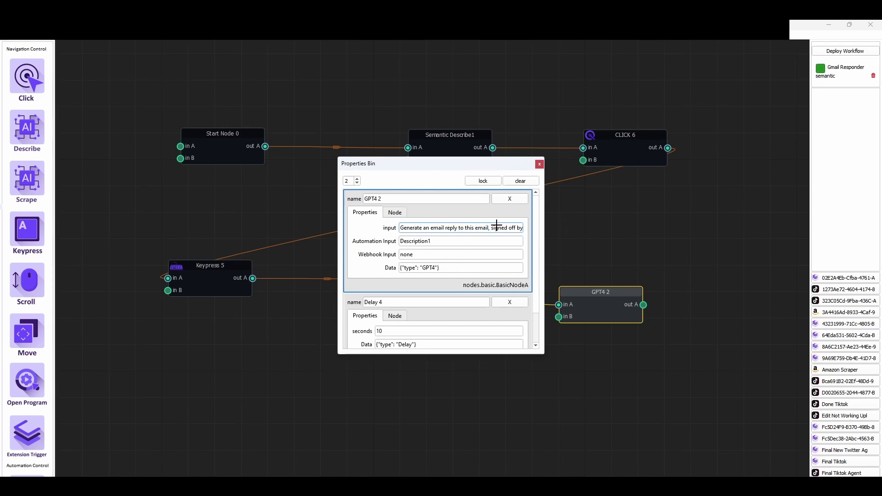
{"action": "left_click", "coordinate": [538, 164]}
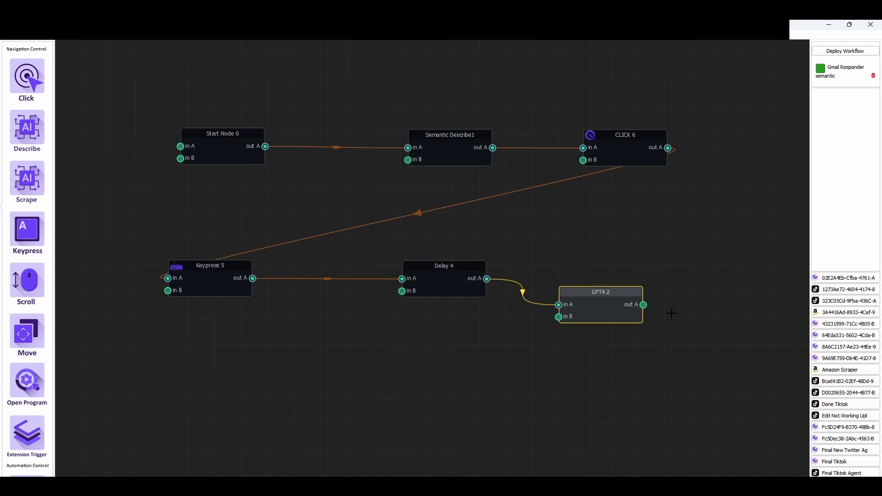
Set a Live Agents deployment trigger: "Gmail is open with the gmail logo in the top left corner and an relevant email in the middle of the screen"
{"action": "left_click", "coordinate": [849, 51]}
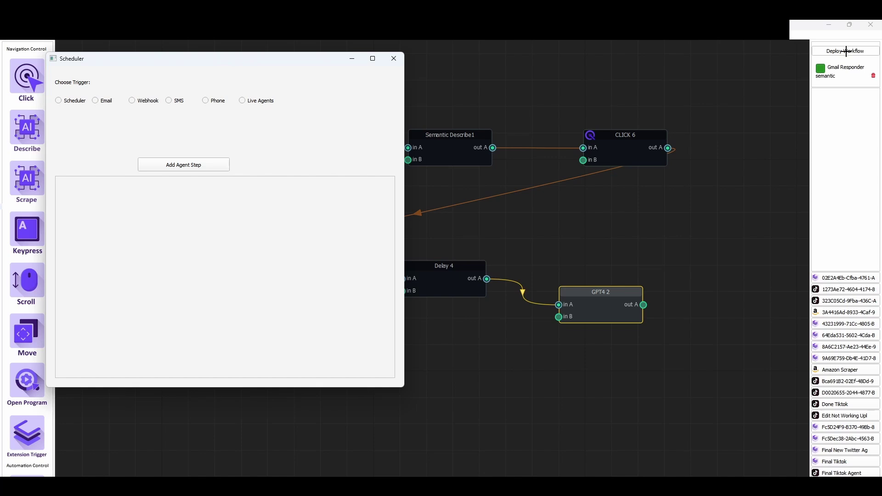
{"action": "left_click", "coordinate": [245, 101]}
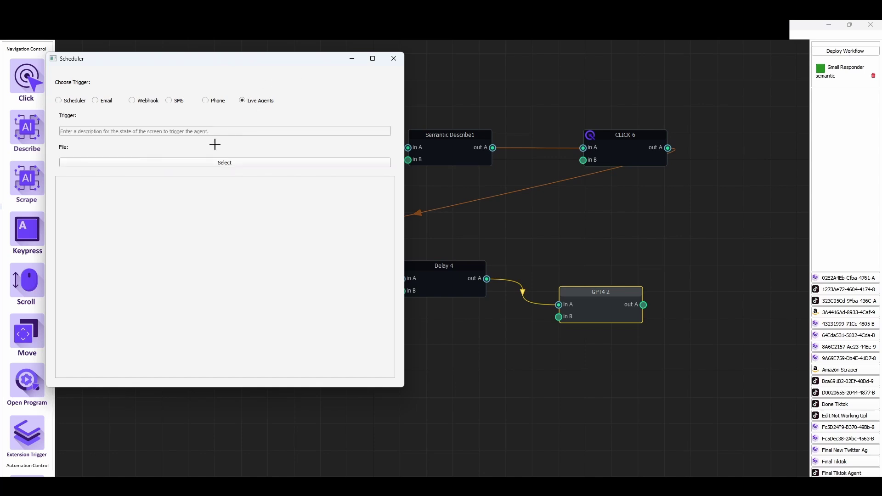
{"action": "left_click", "coordinate": [191, 130]}
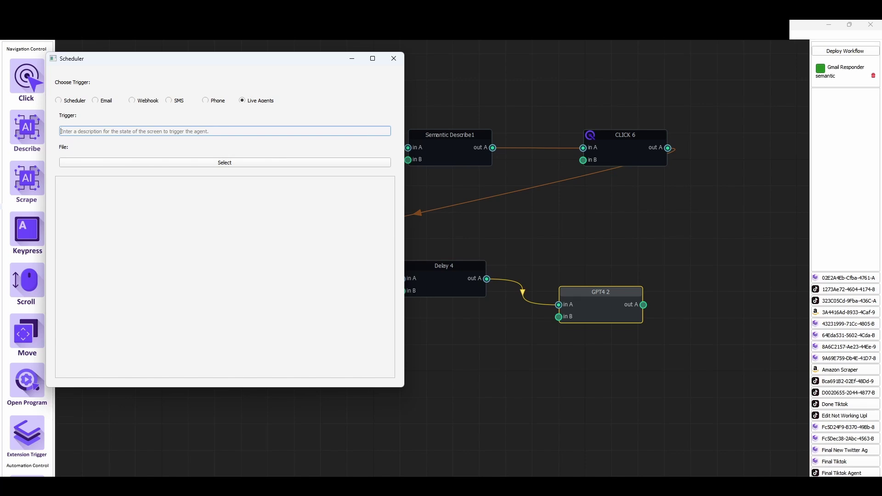
{"action": "type", "text": "Gmail "}
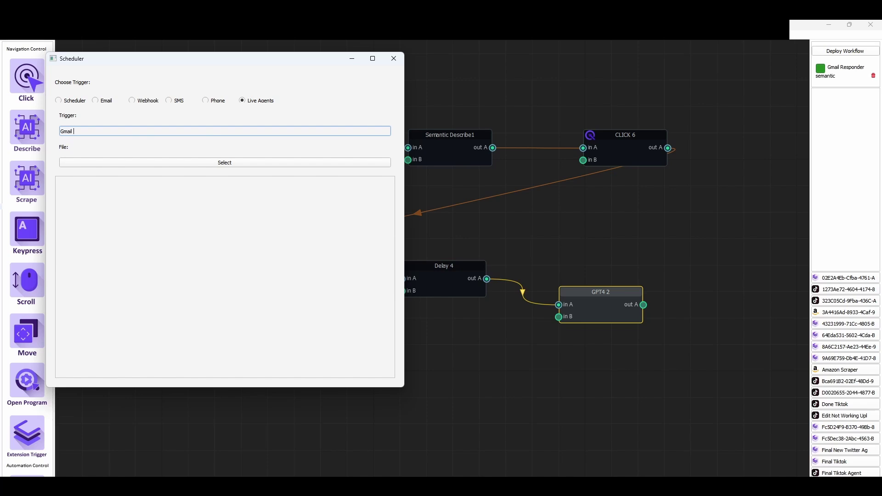
{"action": "type", "text": "is open with the gmail logo in the top left corner and"}
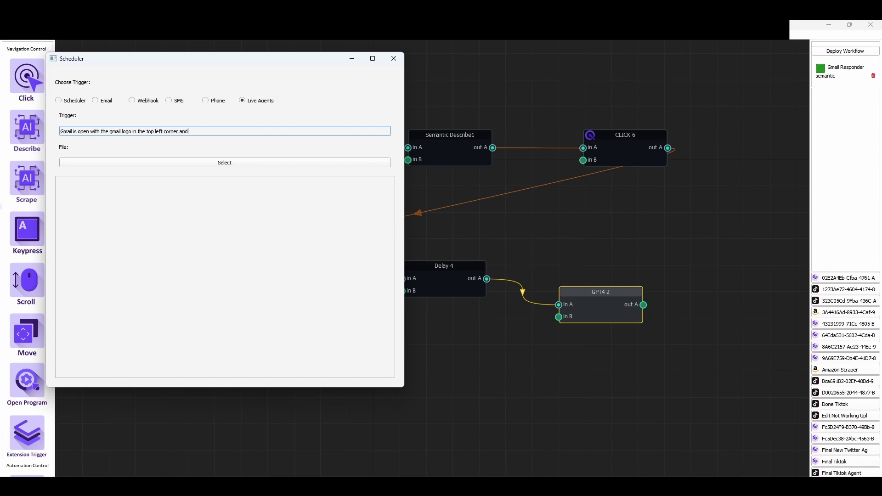
{"action": "type", "text": " an "}
{"action": "type", "text": "relevant email in the middle of the screen"}
Choose Gmail_Responder.cheat from the cheatlayer folder as the file for the live agent trigger
{"action": "left_click", "coordinate": [239, 163]}
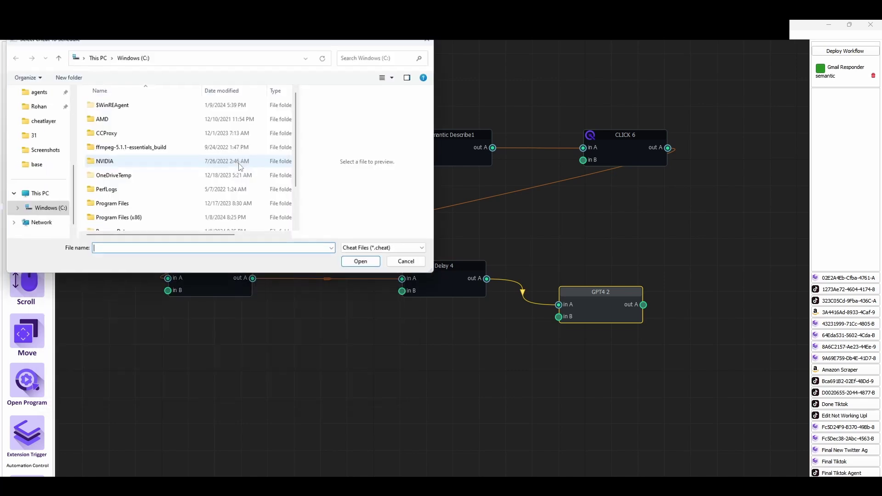
{"action": "left_click", "coordinate": [42, 121]}
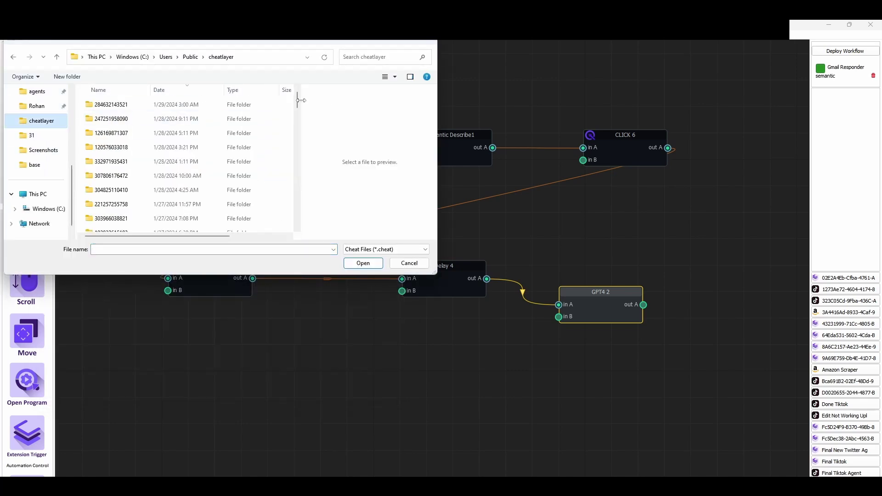
{"action": "left_click", "coordinate": [221, 248]}
{"action": "type", "text": "G"}
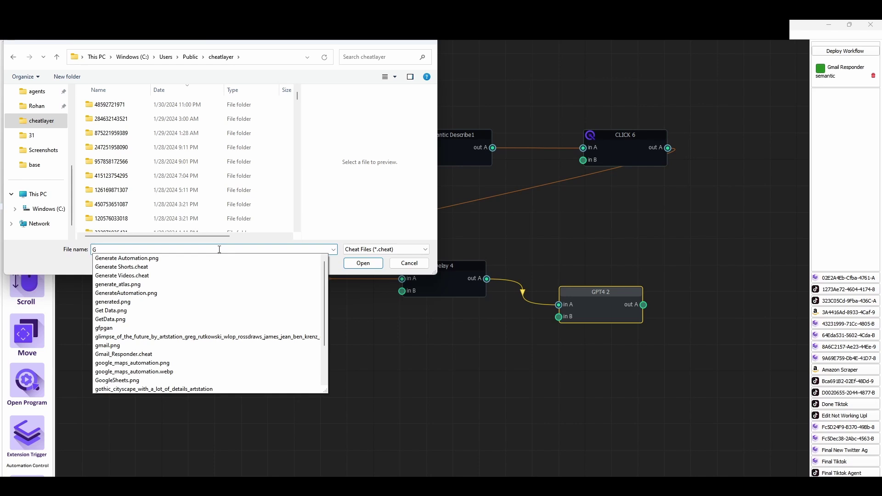
{"action": "type", "text": "m"}
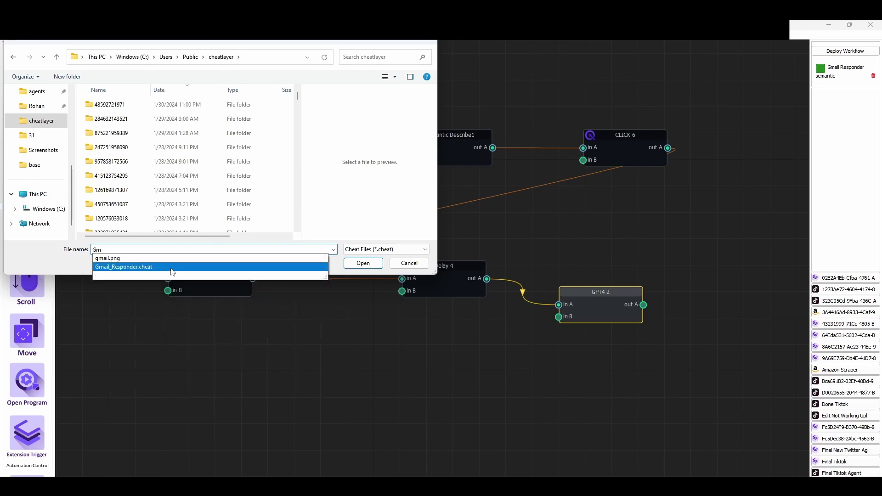
{"action": "left_click", "coordinate": [172, 267]}
{"action": "left_click", "coordinate": [365, 265]}
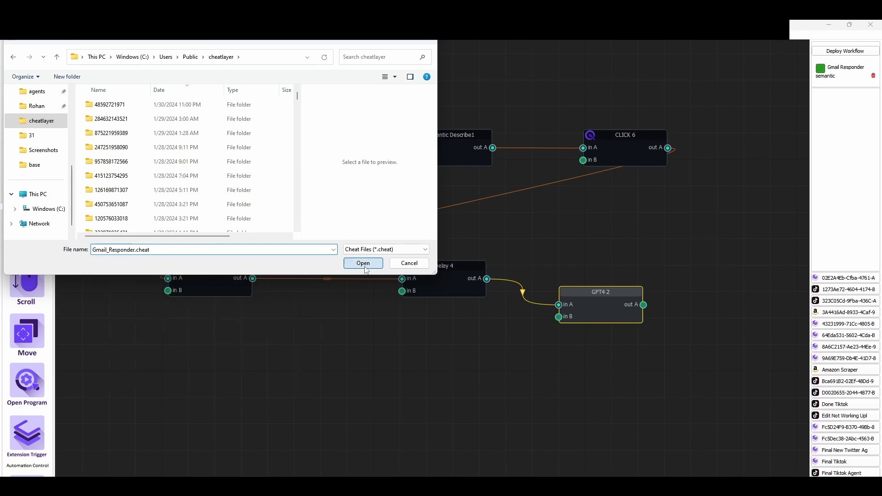
{"action": "mouse_move", "coordinate": [602, 487]}
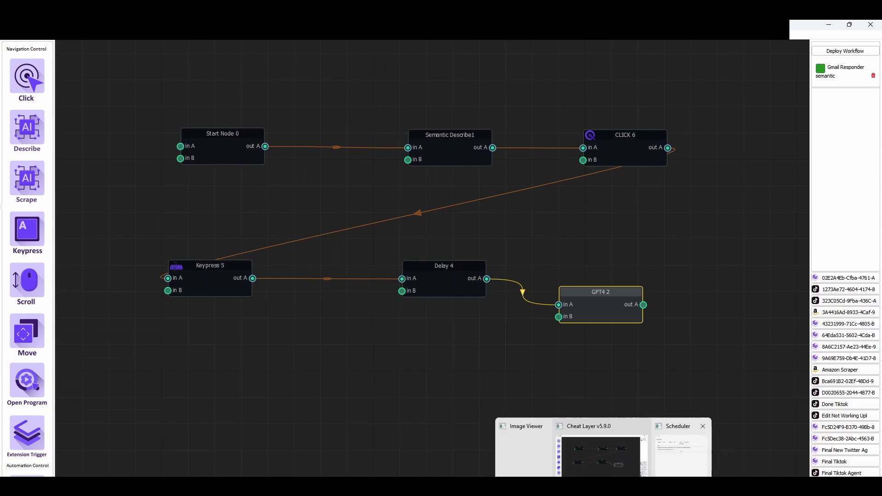
Add the Gmail Responder workflow with its Live Agents trigger in the Scheduler and minimize the Scheduler window
{"action": "left_click", "coordinate": [670, 459]}
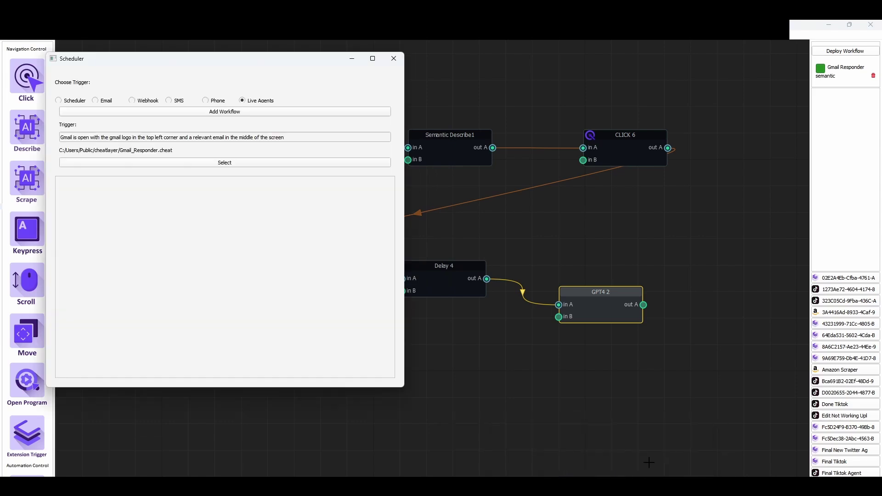
{"action": "left_click", "coordinate": [217, 111]}
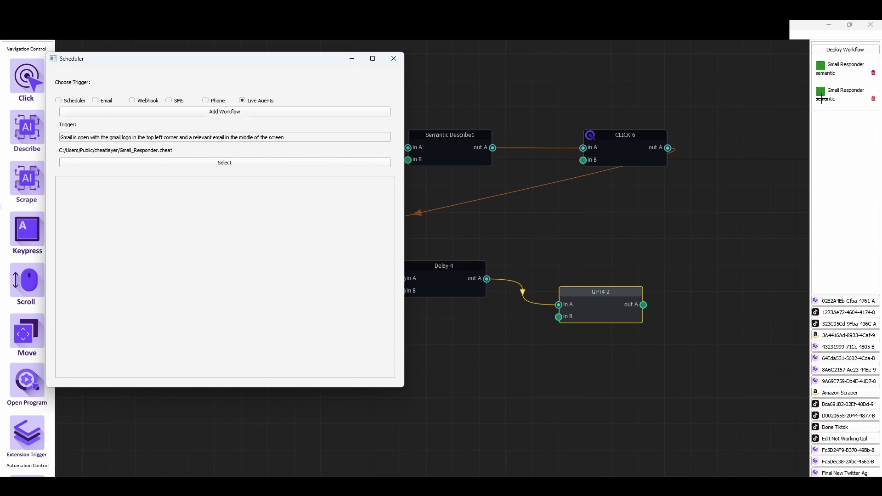
{"action": "left_click", "coordinate": [352, 59]}
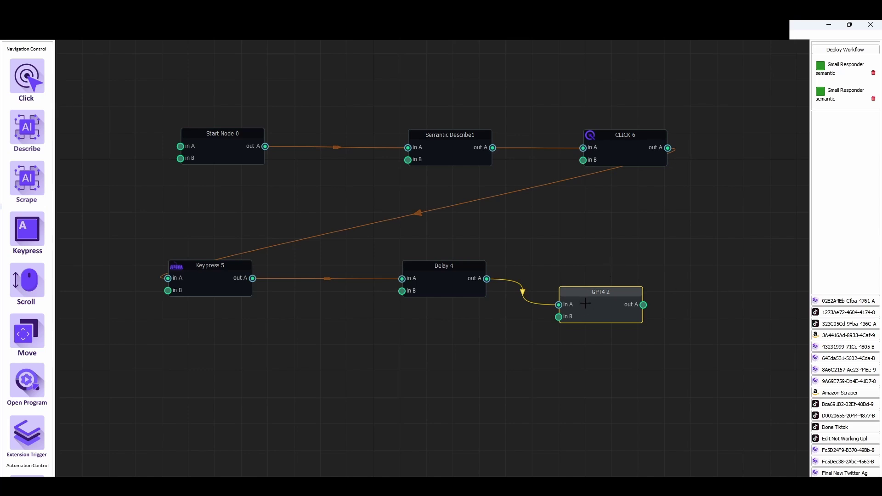
Switch to Gmail in the browser and move on two messages to the email offering a Brainstorms newsletter feature
{"action": "left_click", "coordinate": [574, 452]}
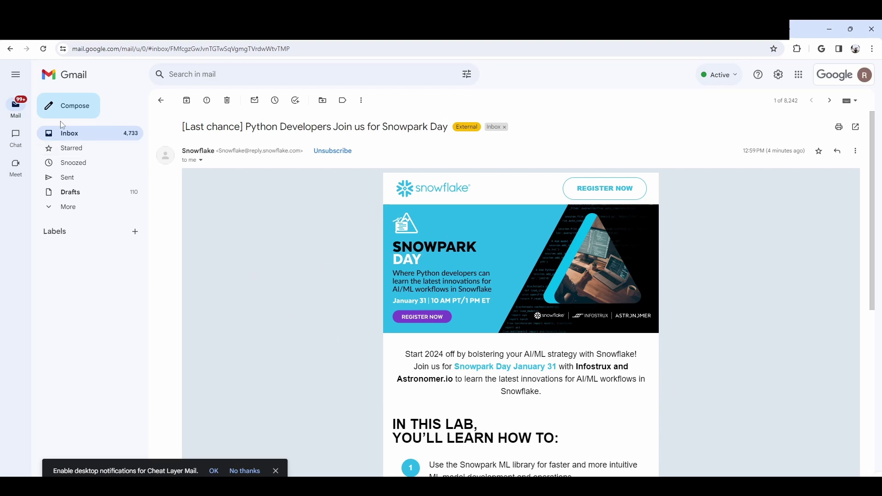
{"action": "key", "text": "j"}
{"action": "key", "text": "j"}
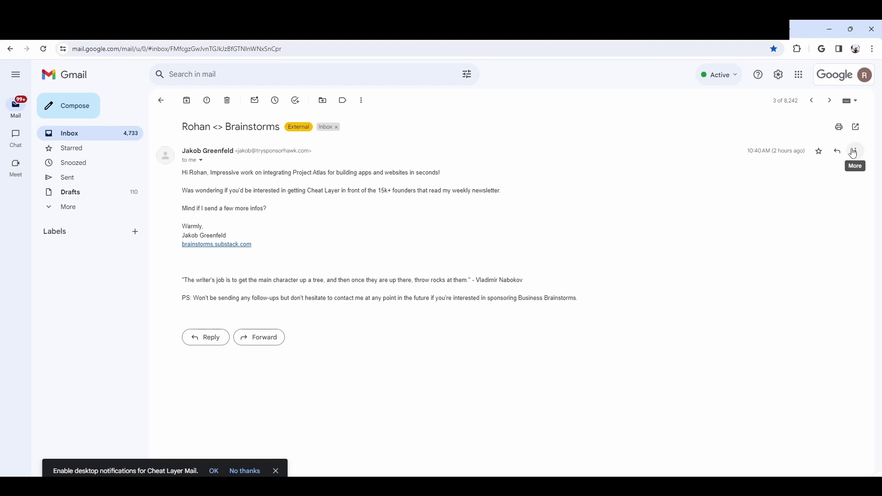
Start a reply greeting the sender by first name, followed by "Thank you for reaching out and for your kind words about Project Atlas!"
{"action": "key", "text": "r"}
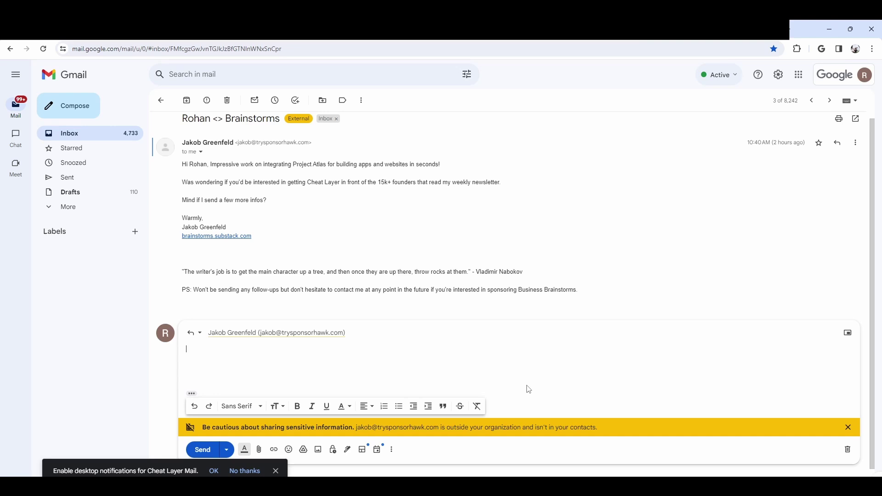
{"action": "type", "text": "Hi Jakob,"}
{"action": "key", "text": "Return"}
{"action": "key", "text": "Return"}
{"action": "type", "text": "Thank you for reaching out and fo"}
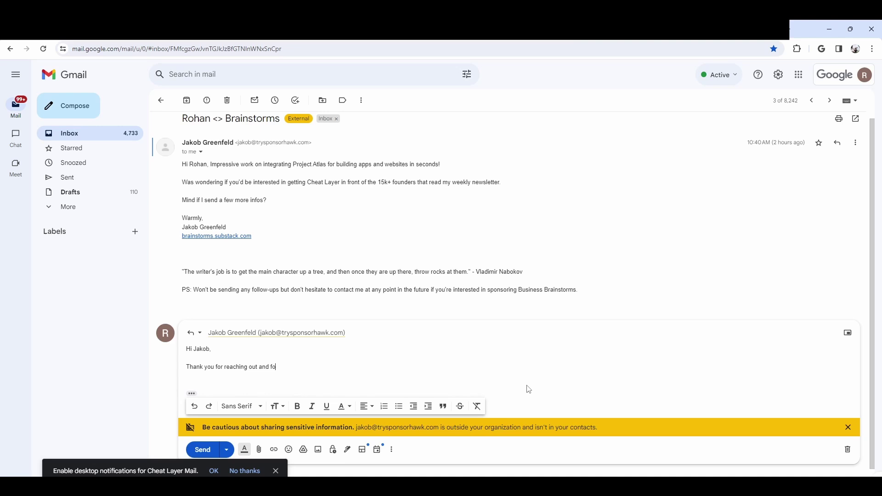
{"action": "type", "text": "r your kind words about Project Atlas!"}
Add a paragraph expressing interest in showcasing Cheat Layer to the newsletter audience and in learning what this entails and its potential impact for both
{"action": "key", "text": "Return"}
{"action": "key", "text": "Return"}
{"action": "type", "text": "I'm definitely intrigue"}
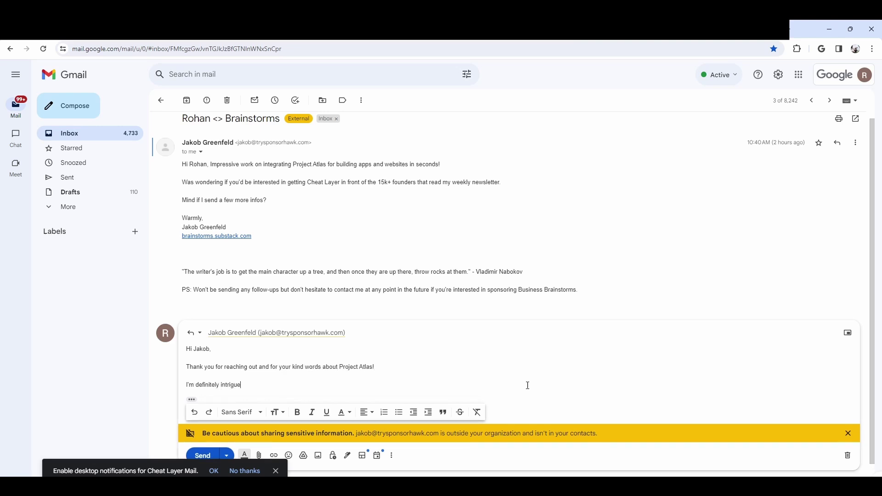
{"action": "type", "text": "d by the opportunity to showcase"}
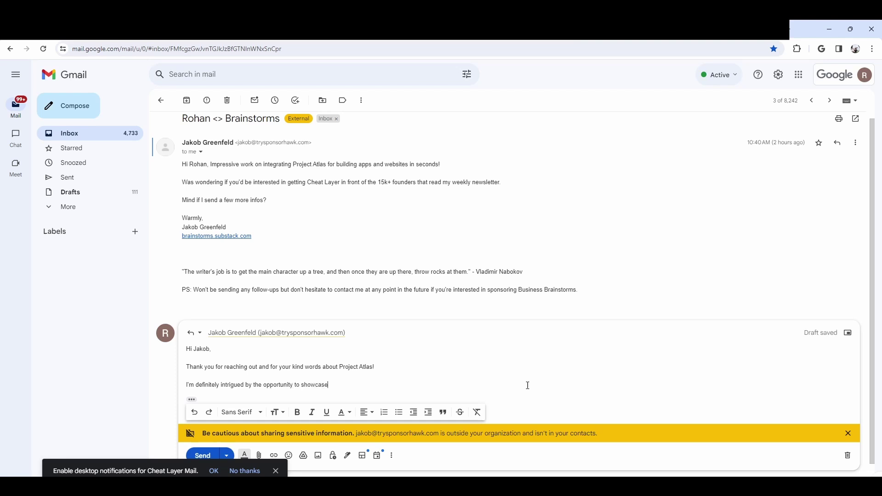
{"action": "type", "text": " Cheat Layer to your newsletter "}
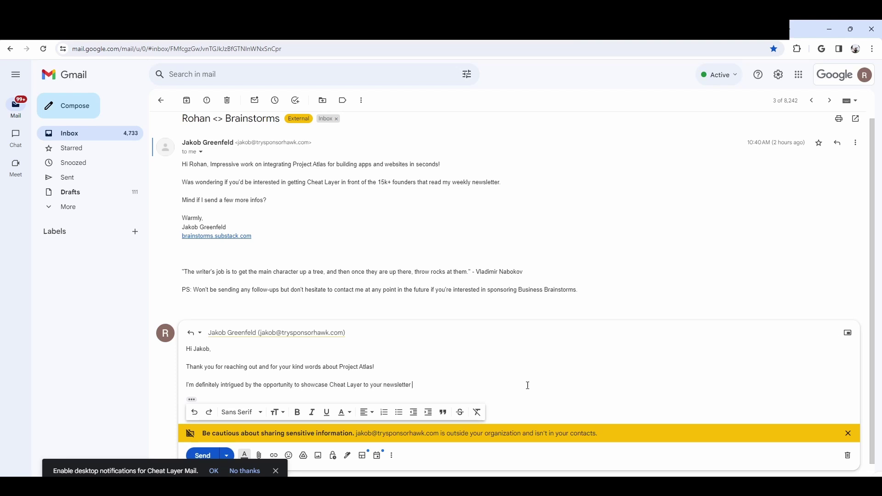
{"action": "type", "text": "audience. I'd love to learn more about what this entails and th"}
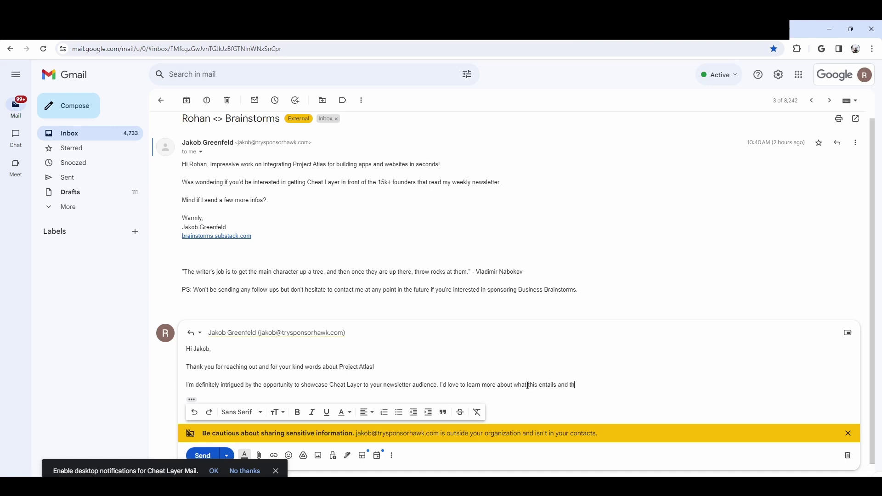
{"action": "type", "text": "e potential impact it could have for both of us."}
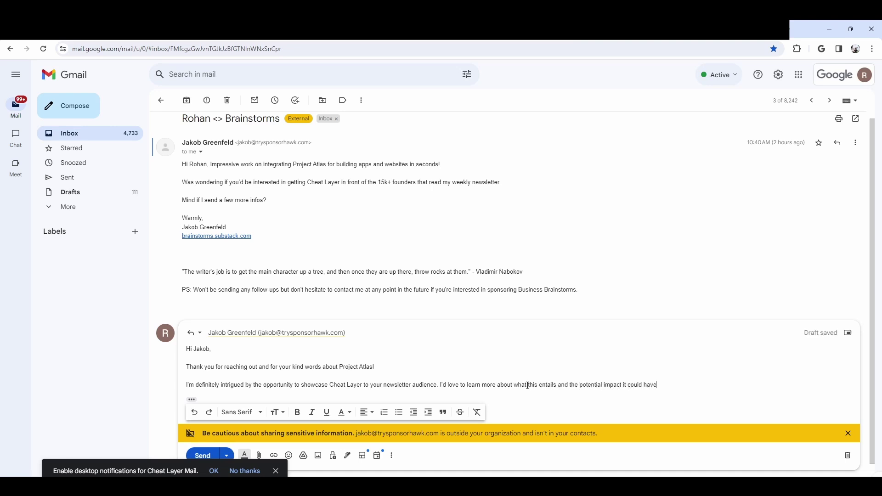
Add the paragraphs "Please do send over the additional information when you can." and "Looking forward to hearing from you."
{"action": "key", "text": "Return"}
{"action": "key", "text": "Return"}
{"action": "type", "text": "Please do send"}
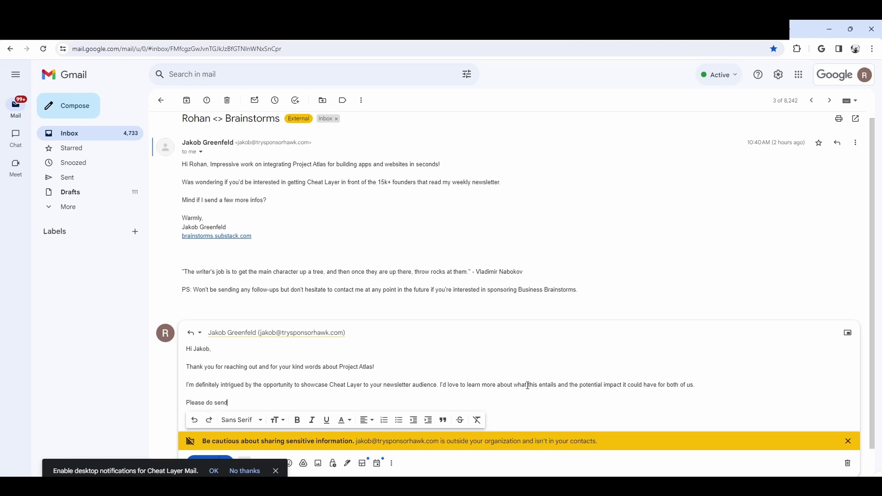
{"action": "type", "text": " over the additional information when you can."}
{"action": "key", "text": "Return"}
{"action": "key", "text": "Return"}
{"action": "type", "text": "Looking forward to hearing from "}
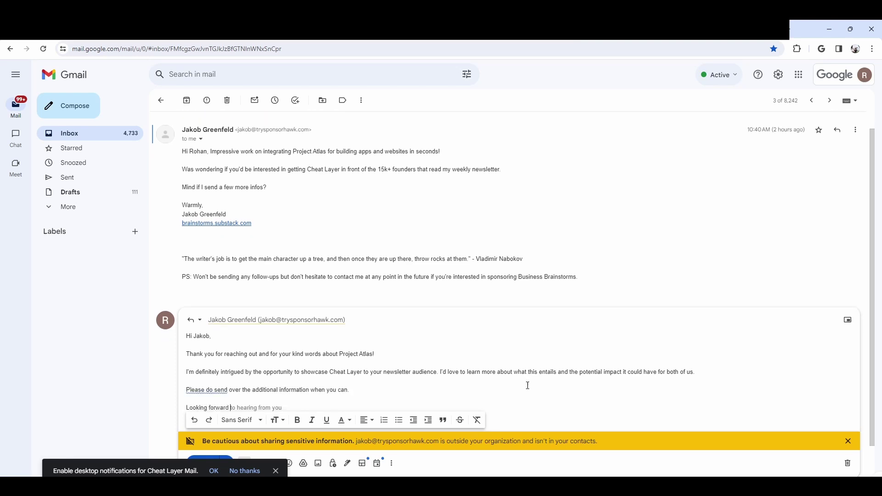
{"action": "type", "text": "you."}
Close the reply with "Best," and the account owner's first name on the line below
{"action": "key", "text": "Return"}
{"action": "key", "text": "Return"}
{"action": "type", "text": "Best,"}
{"action": "key", "text": "Return"}
{"action": "type", "text": "Rohan"}
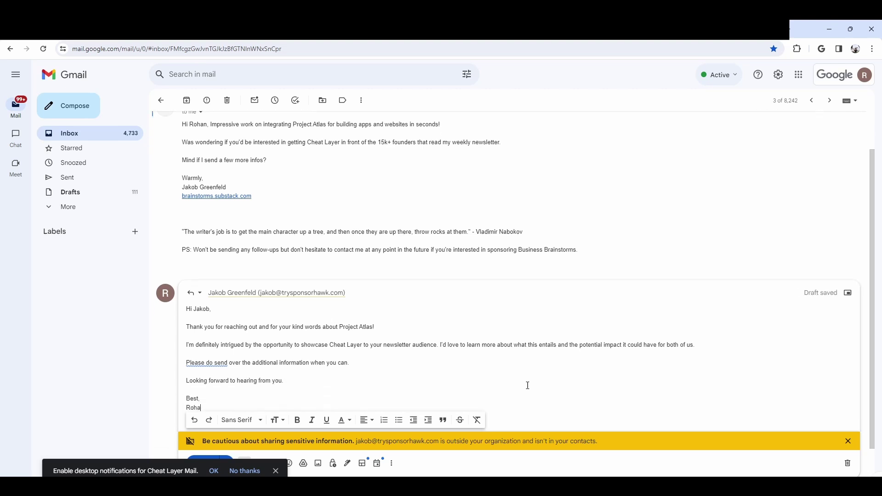